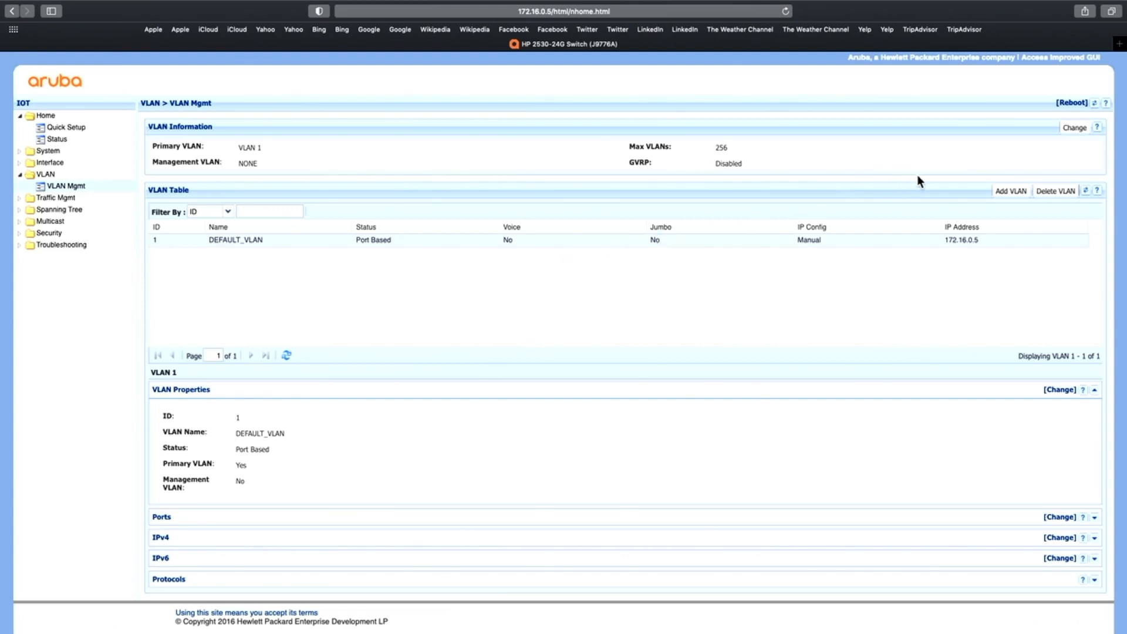
Add a new VLAN with ID 10 named Teachers and save it
click(1002, 190)
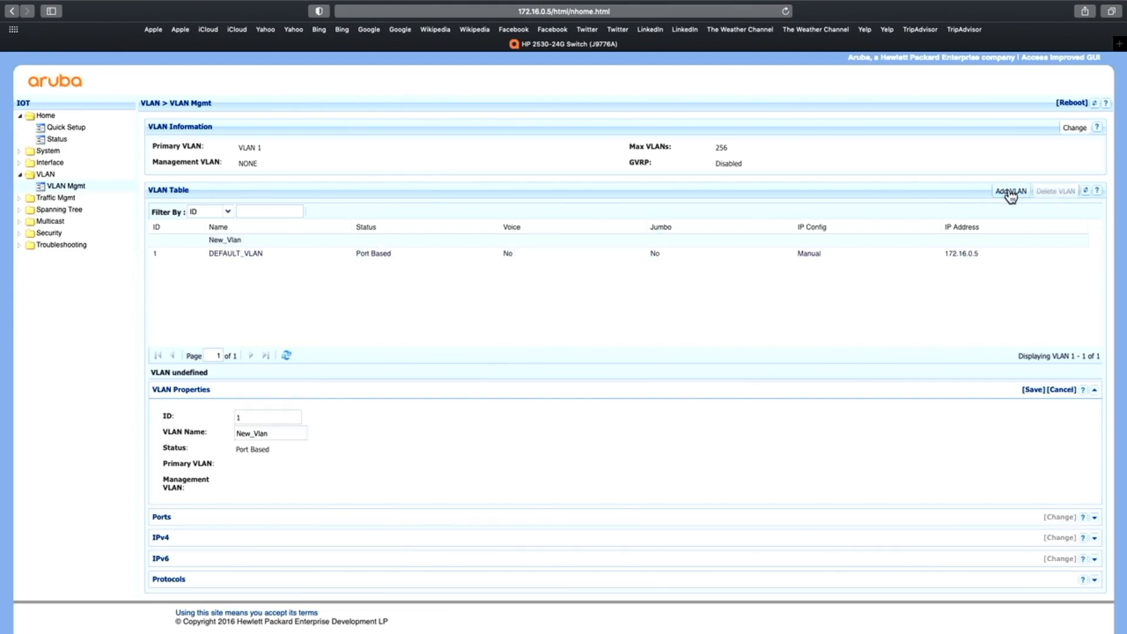
click(263, 415)
text(0)
double_click(269, 433)
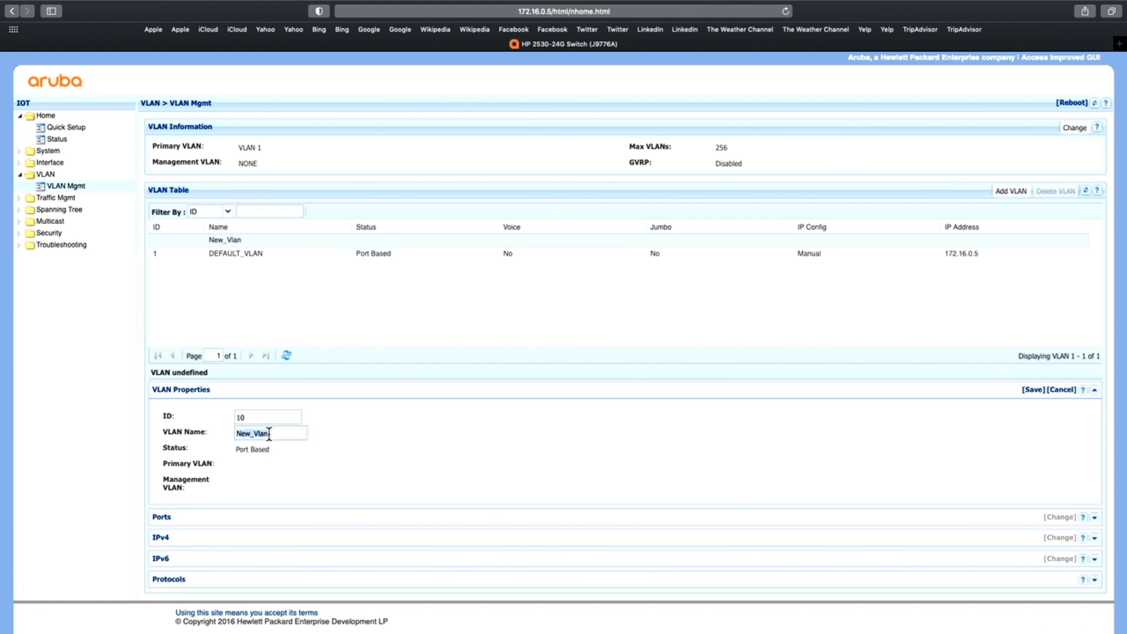
text(Teachers)
click(1032, 390)
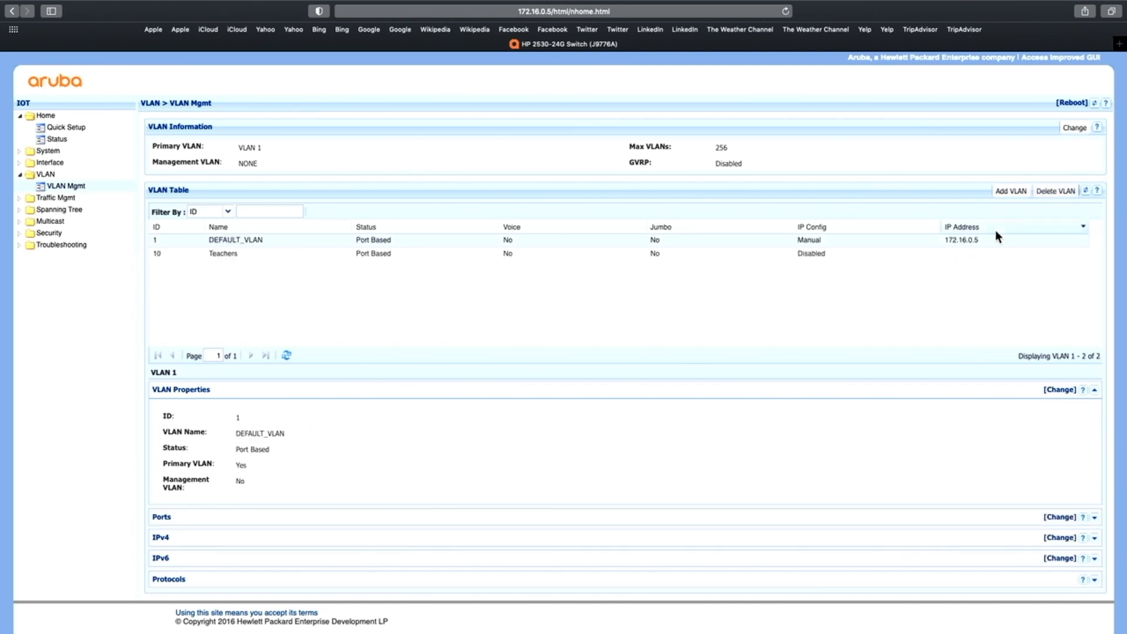
Add a new VLAN with ID 20 named Students and save it
click(1010, 192)
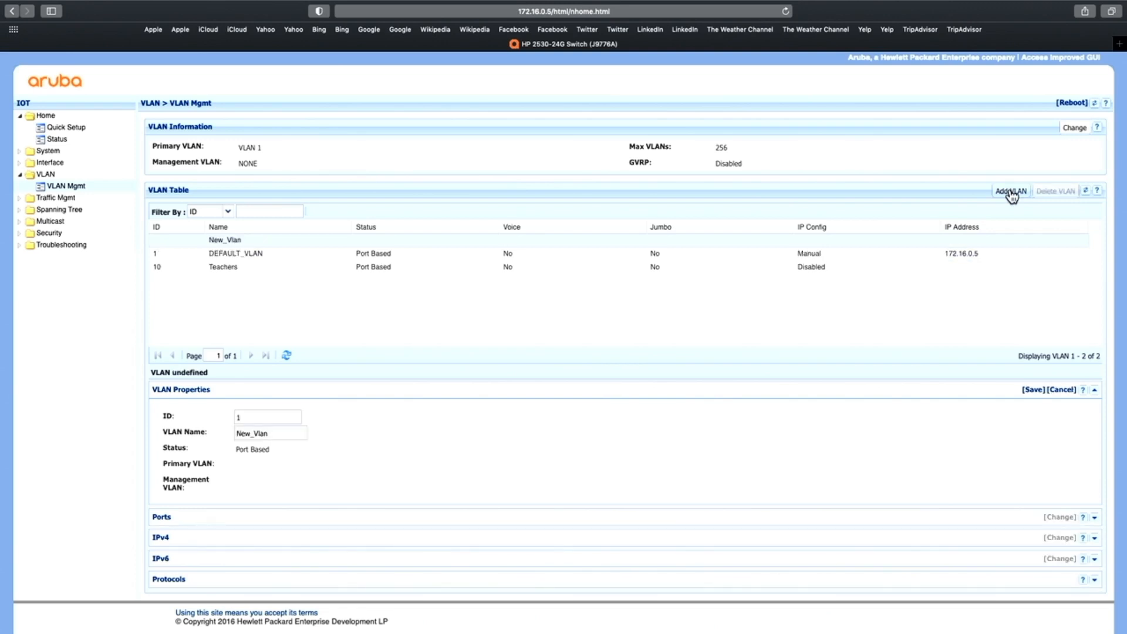
click(268, 416)
key(BackSpace)
text(20)
double_click(274, 433)
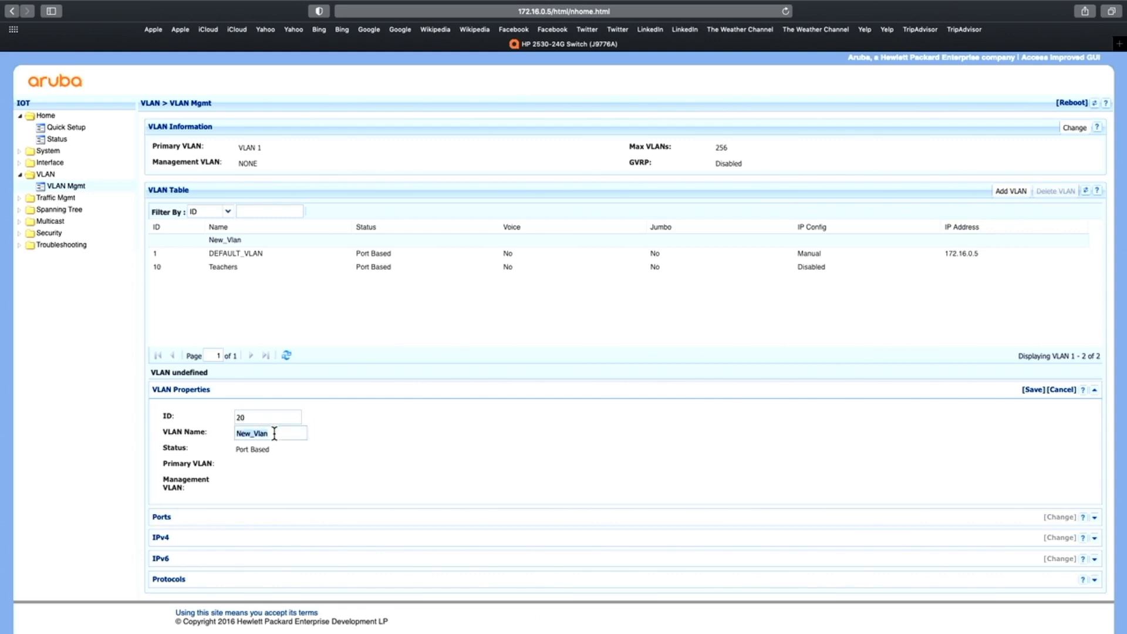
text(Students)
click(1033, 391)
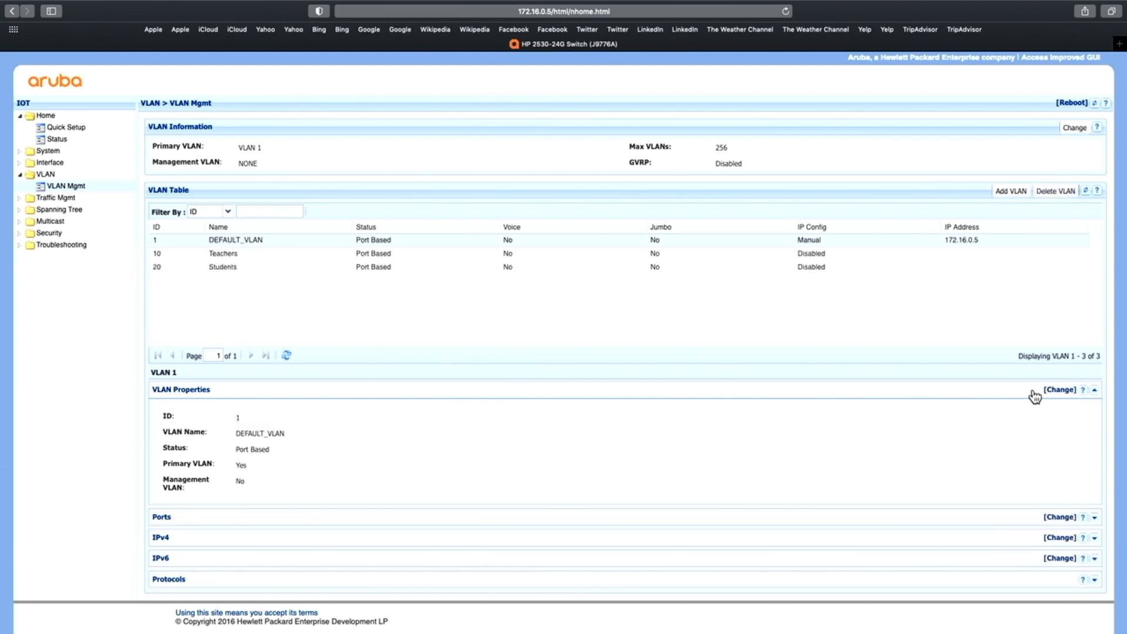
Add a new VLAN with ID 30 named Guests and save it
click(1012, 193)
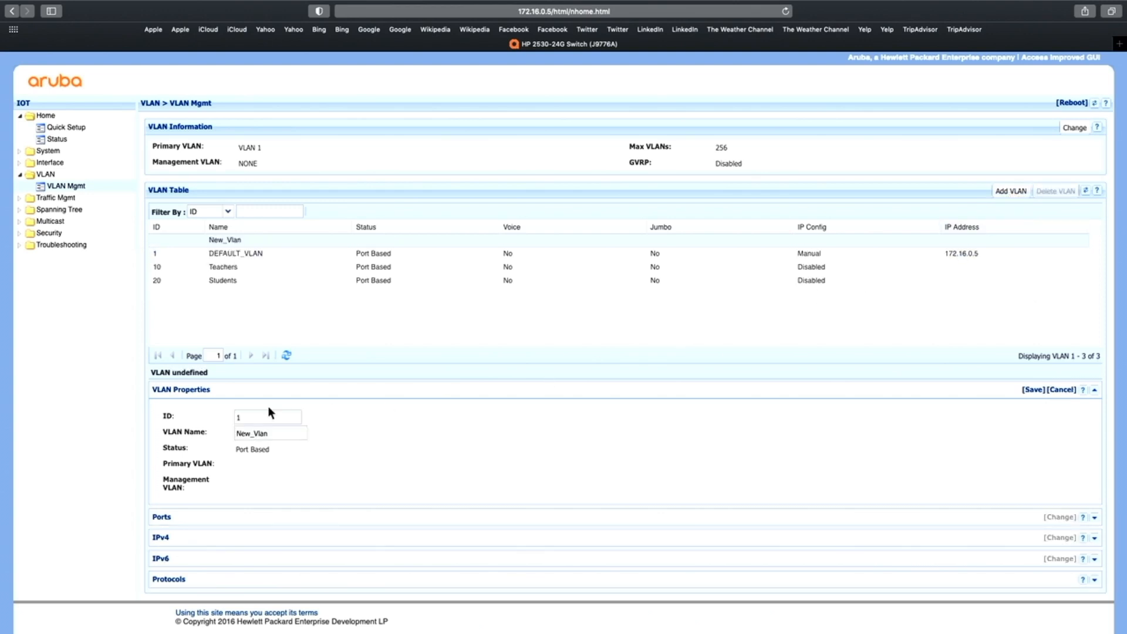
click(246, 416)
key(BackSpace)
text(30)
double_click(265, 434)
text(Guests)
click(1033, 390)
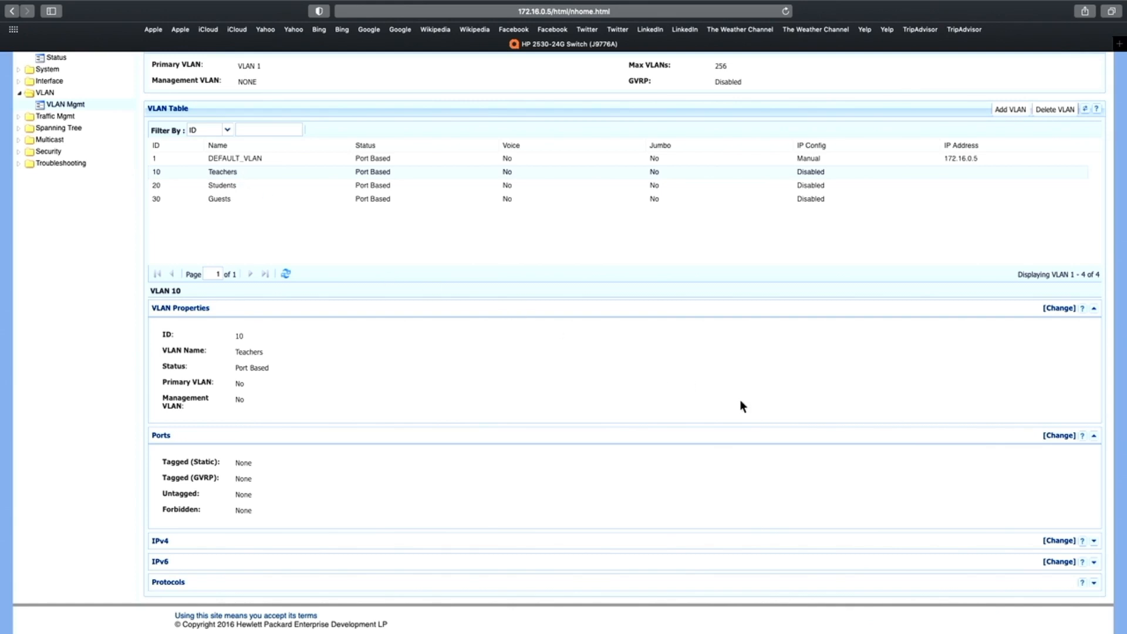
Set ports 19 to 28 to Tagged mode on the Teachers VLAN and save the port configuration
click(1055, 436)
scroll(748, 420, down, 5)
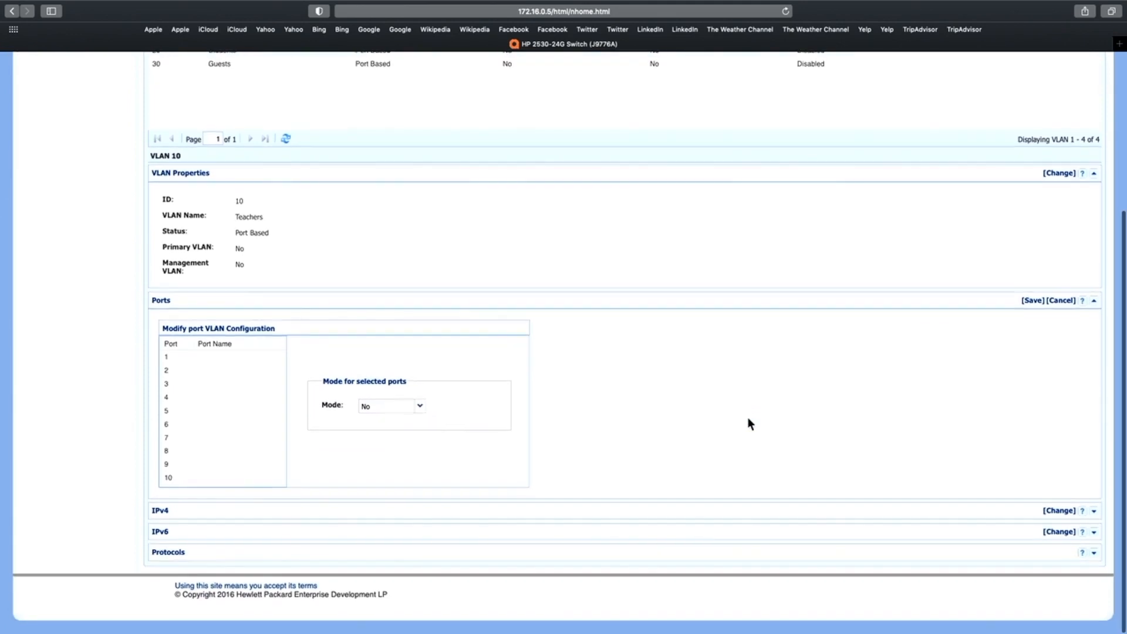
scroll(251, 428, down, 5)
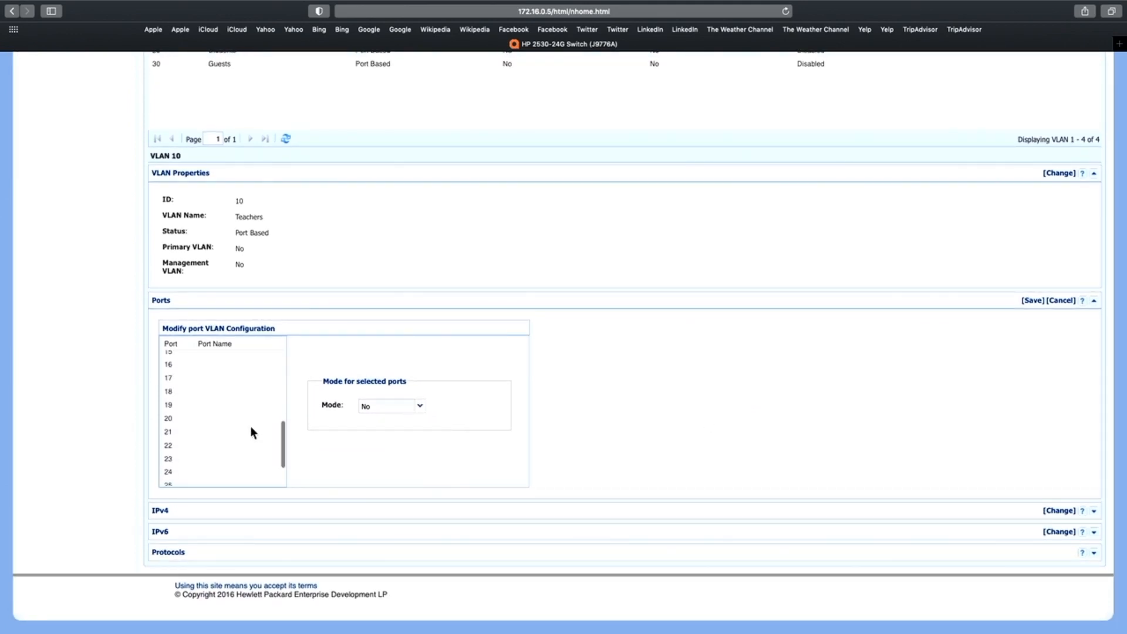
scroll(250, 428, down, 1)
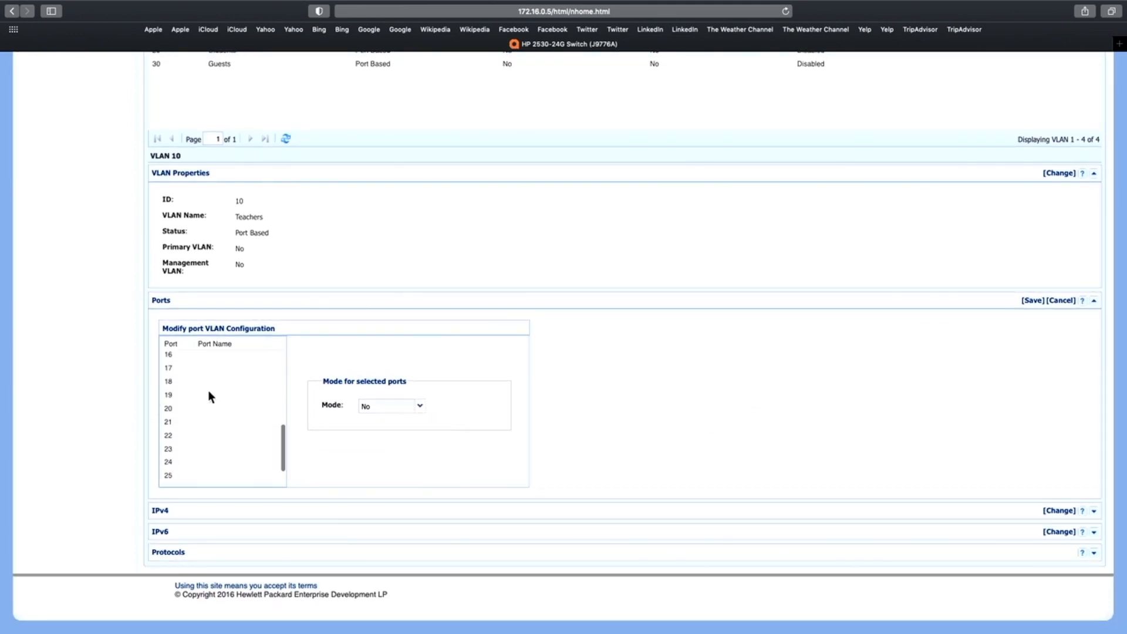
scroll(218, 418, down, 2)
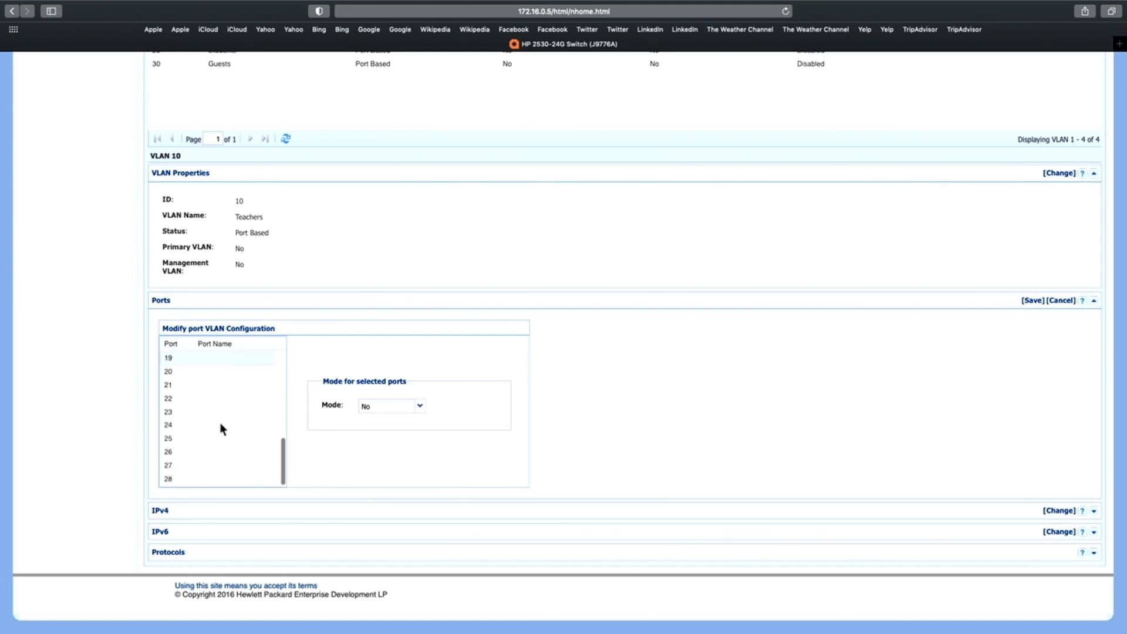
shift+click(222, 478)
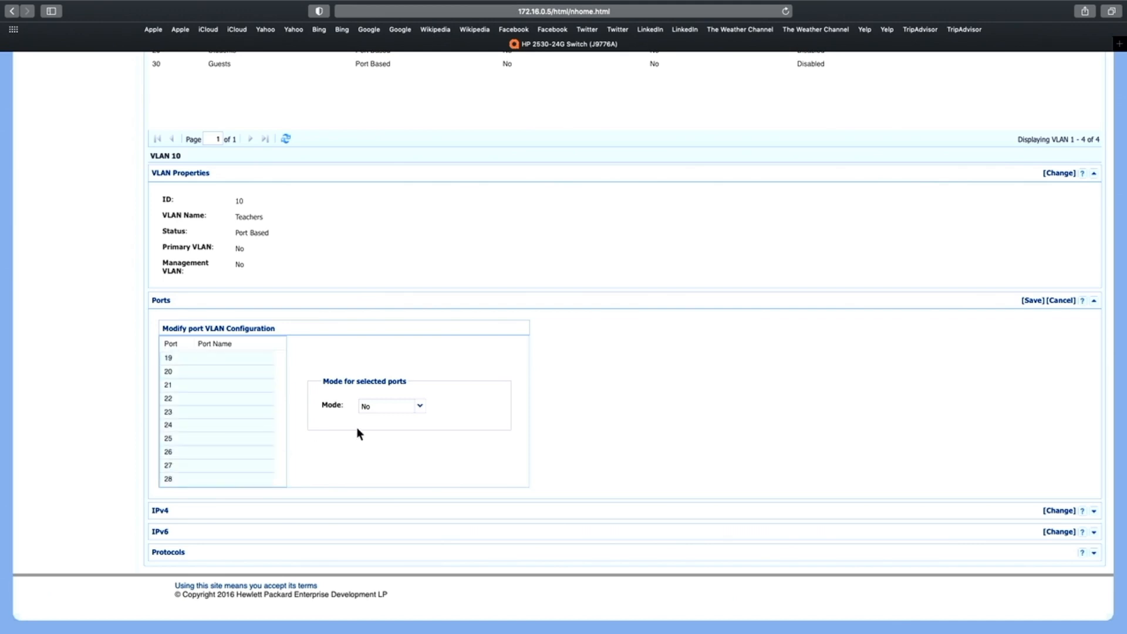
click(420, 406)
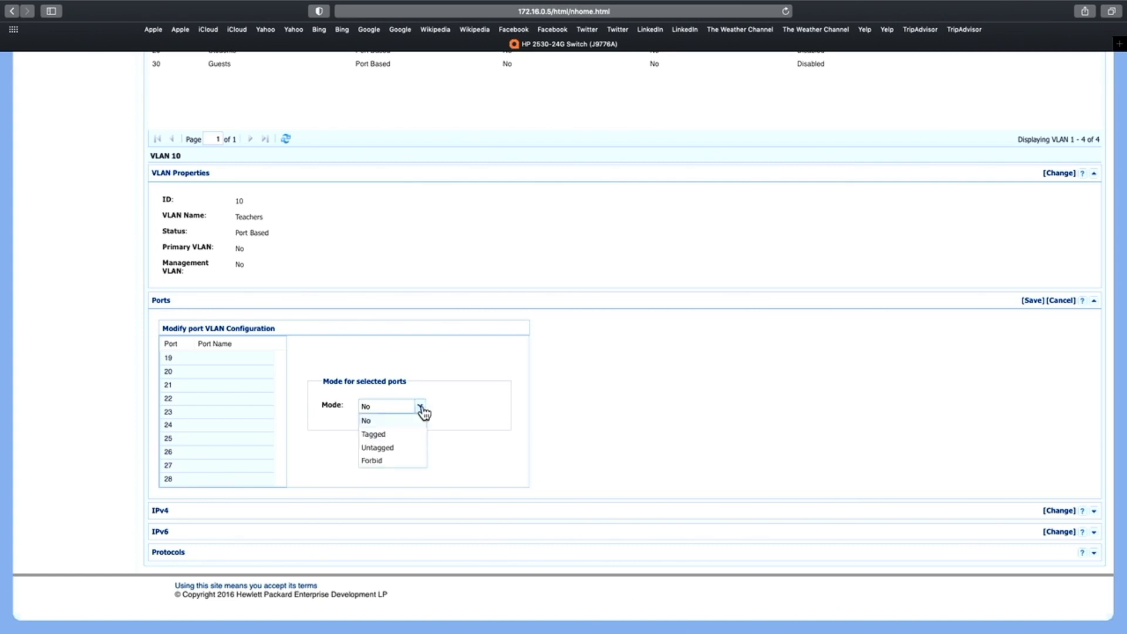
click(392, 435)
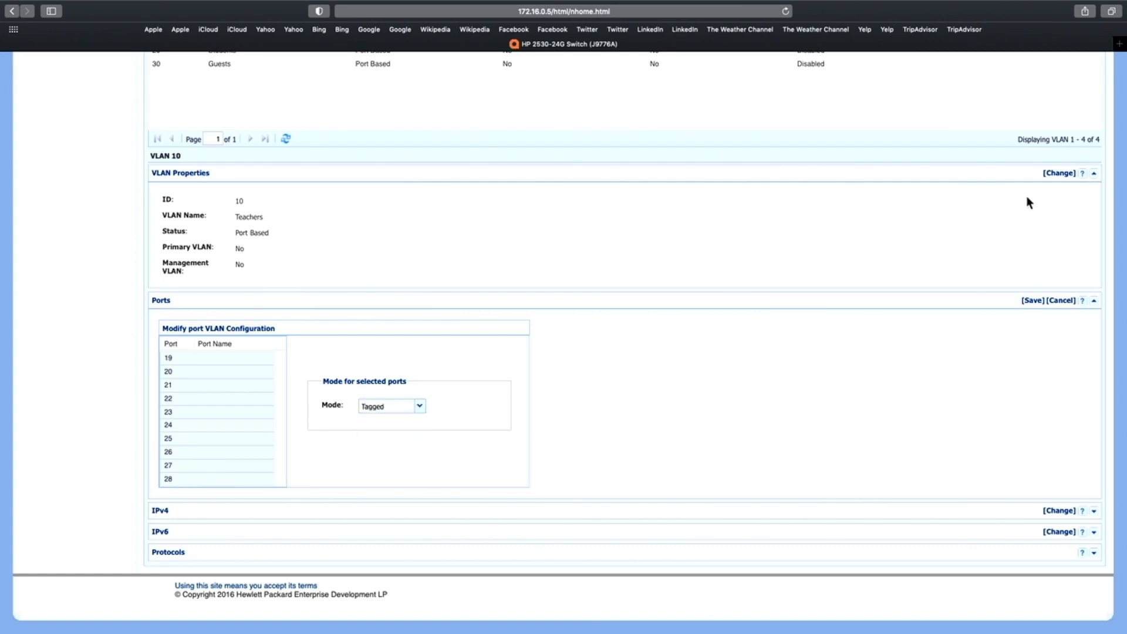
click(1032, 300)
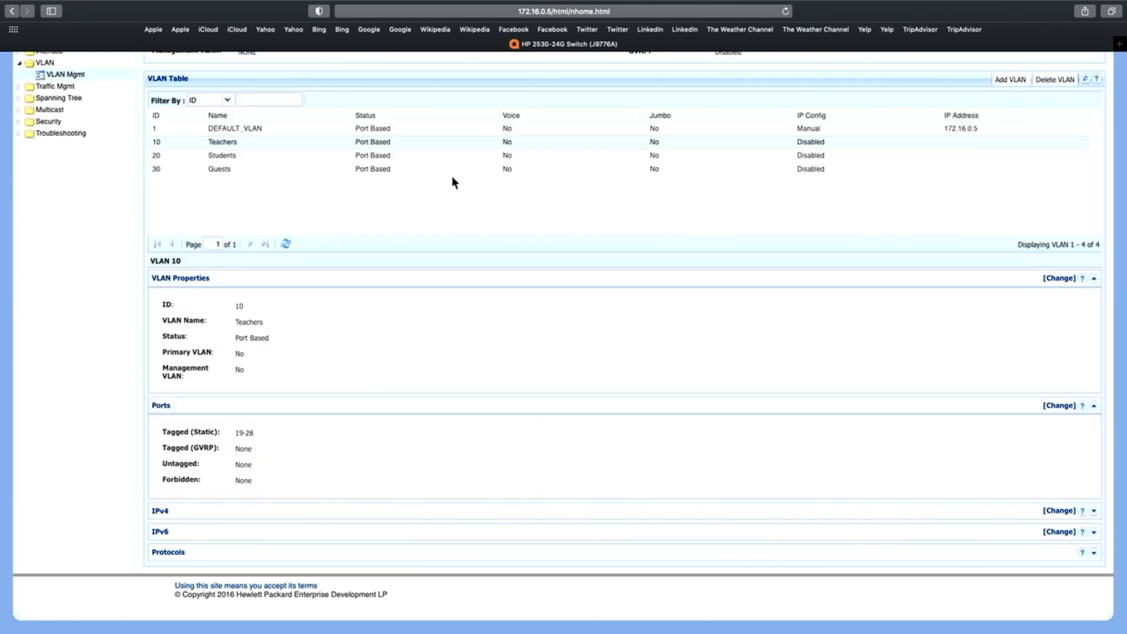
Set ports 19 to 28 to Tagged on the Students VLAN and save the port configuration
click(277, 157)
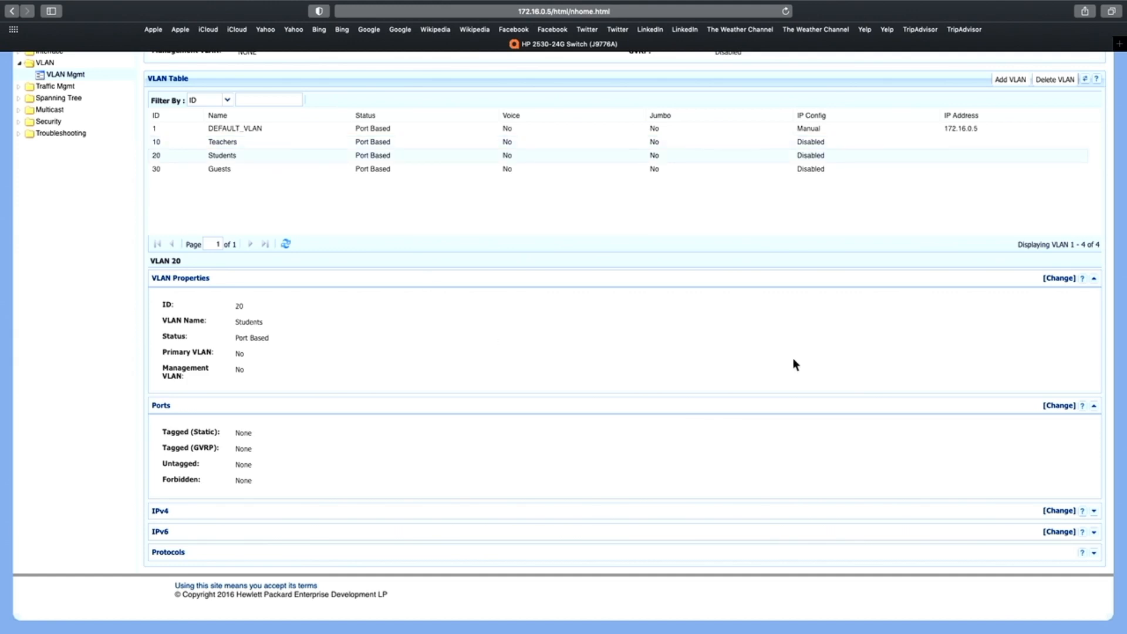
click(1057, 406)
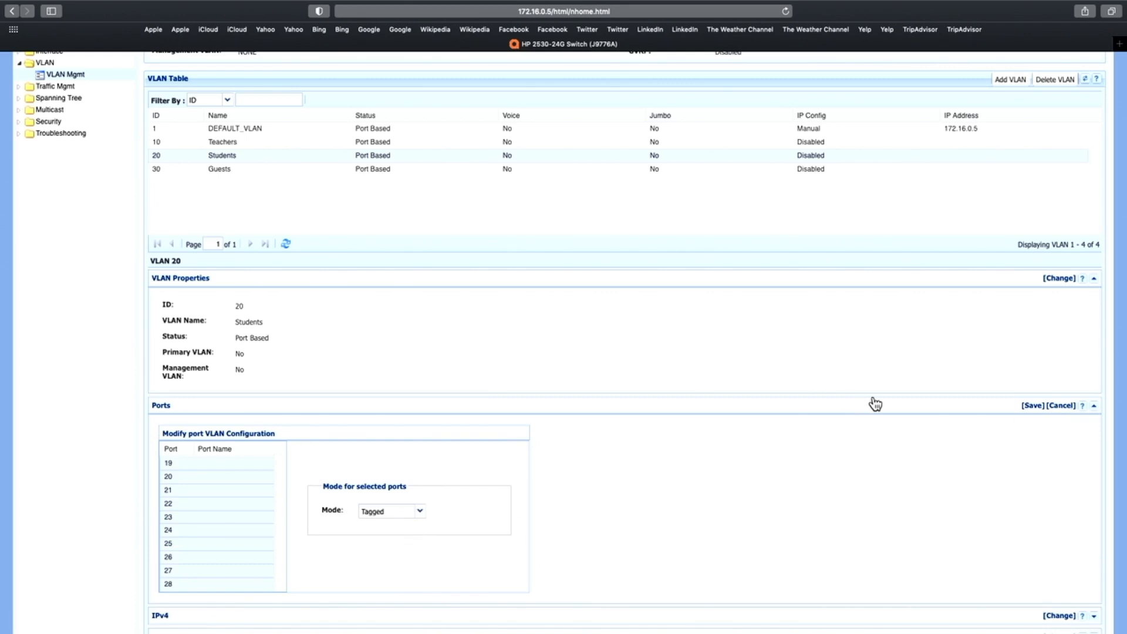
click(1032, 405)
Set ports 19 to 28 to Tagged on the Guests VLAN and save the port configuration
click(276, 171)
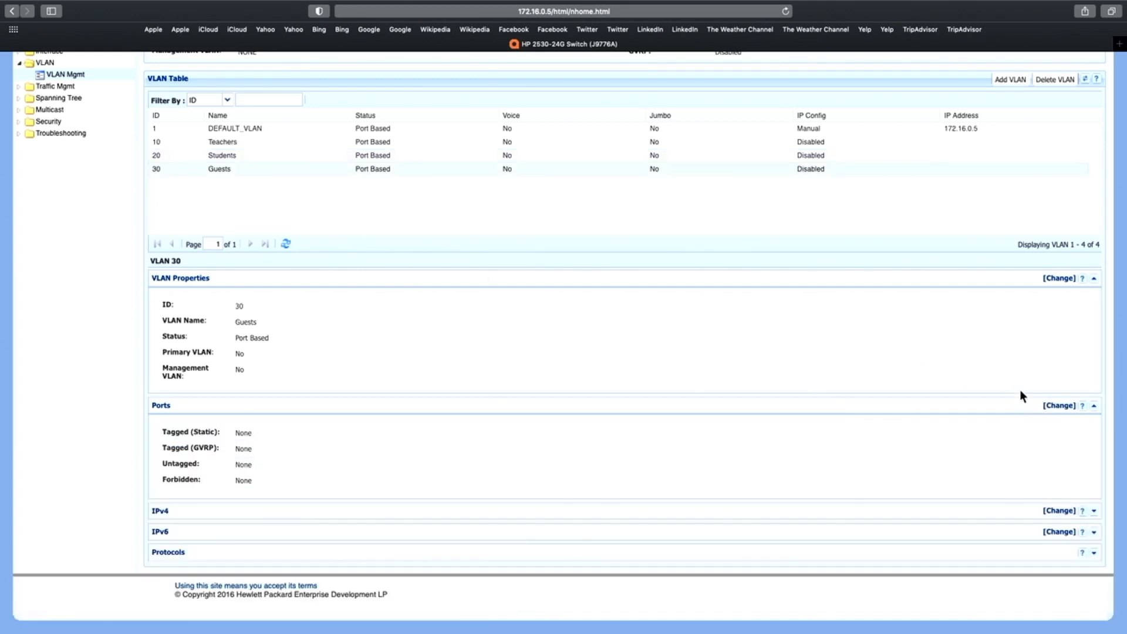
click(1058, 405)
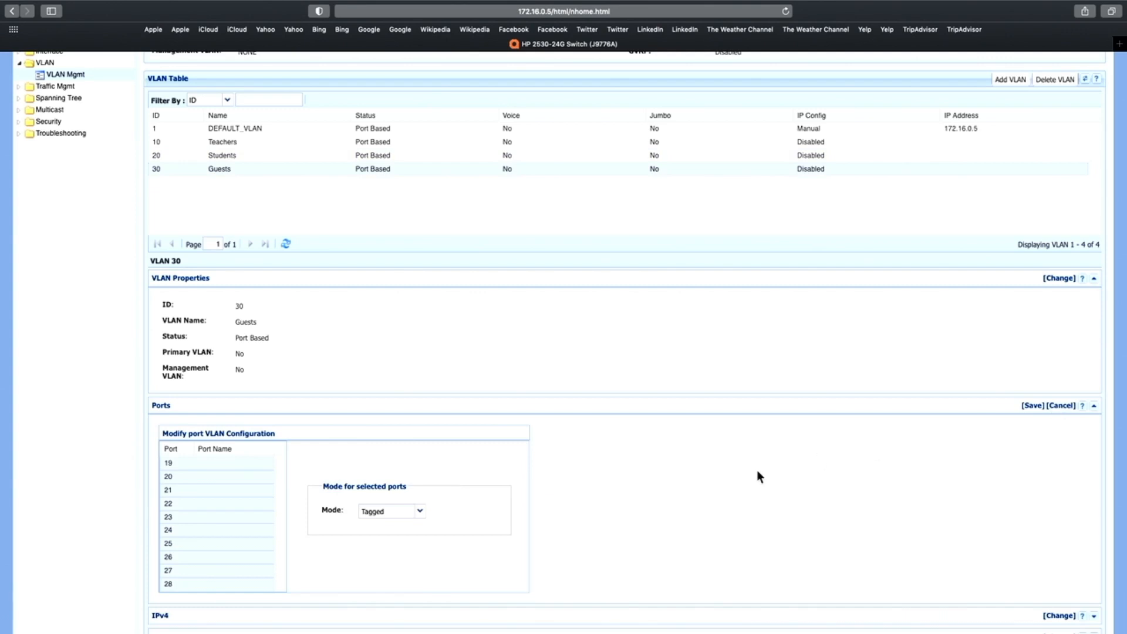
click(1034, 406)
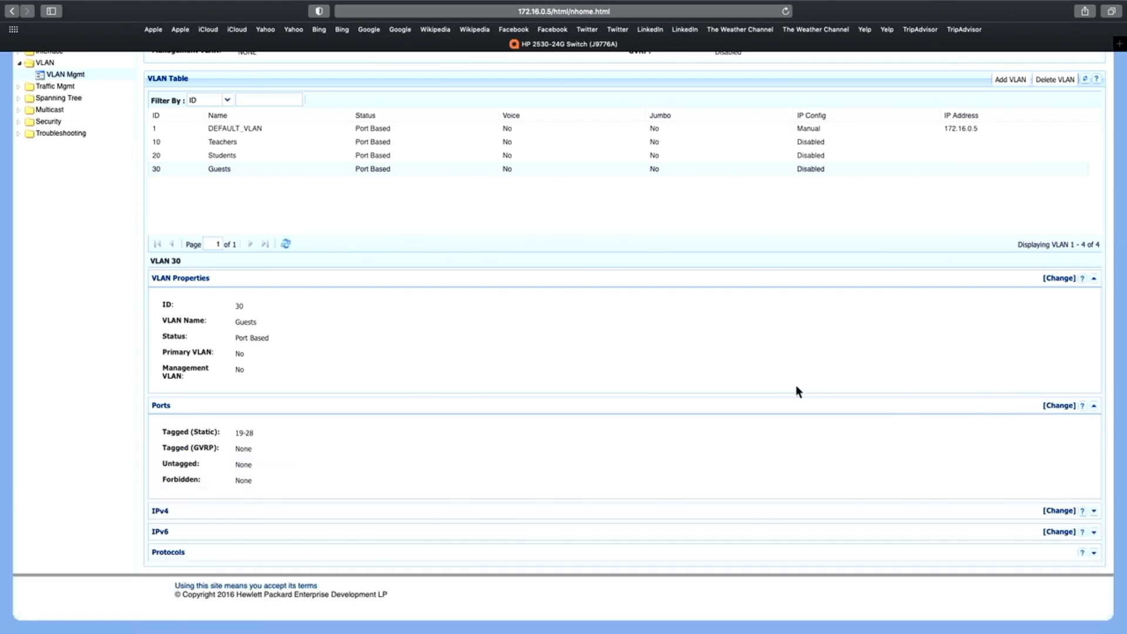
Review the port assignments of the Teachers, Students and Guests VLANs one after another
click(231, 144)
click(249, 157)
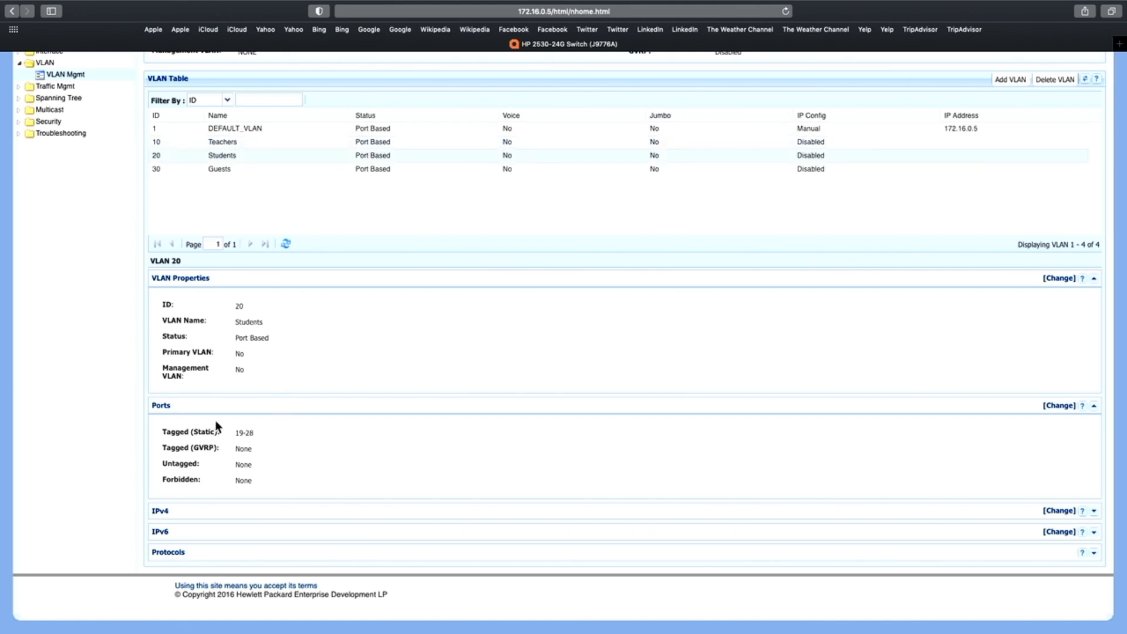
click(262, 169)
Set ports 5 to 10 to Untagged mode on the Teachers VLAN and save the port configuration
click(1059, 405)
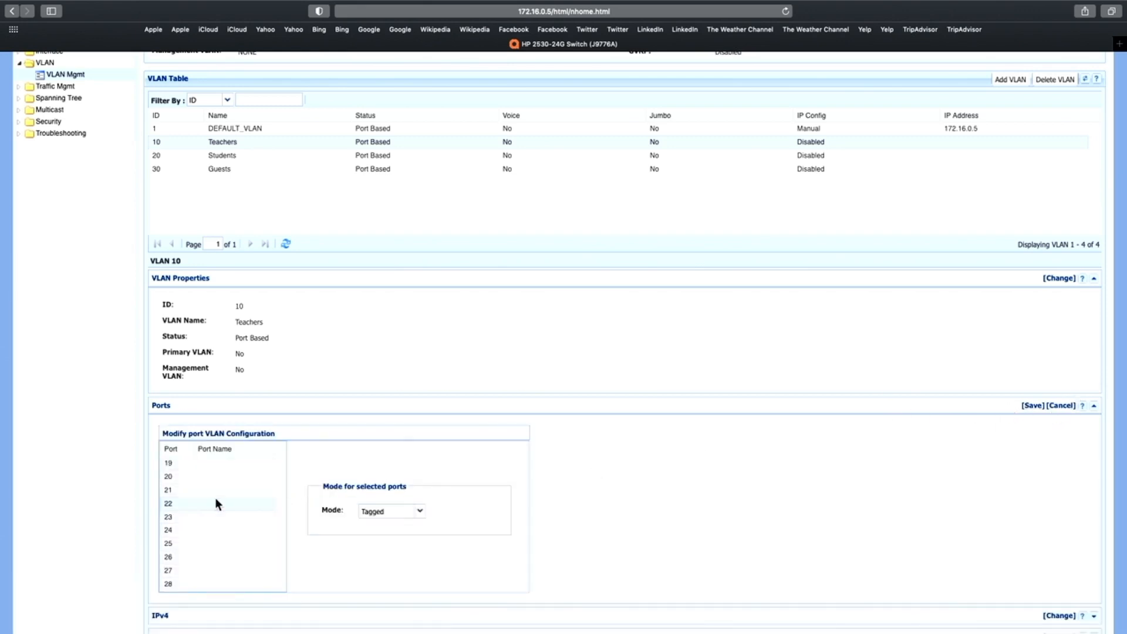
scroll(266, 485, up, 5)
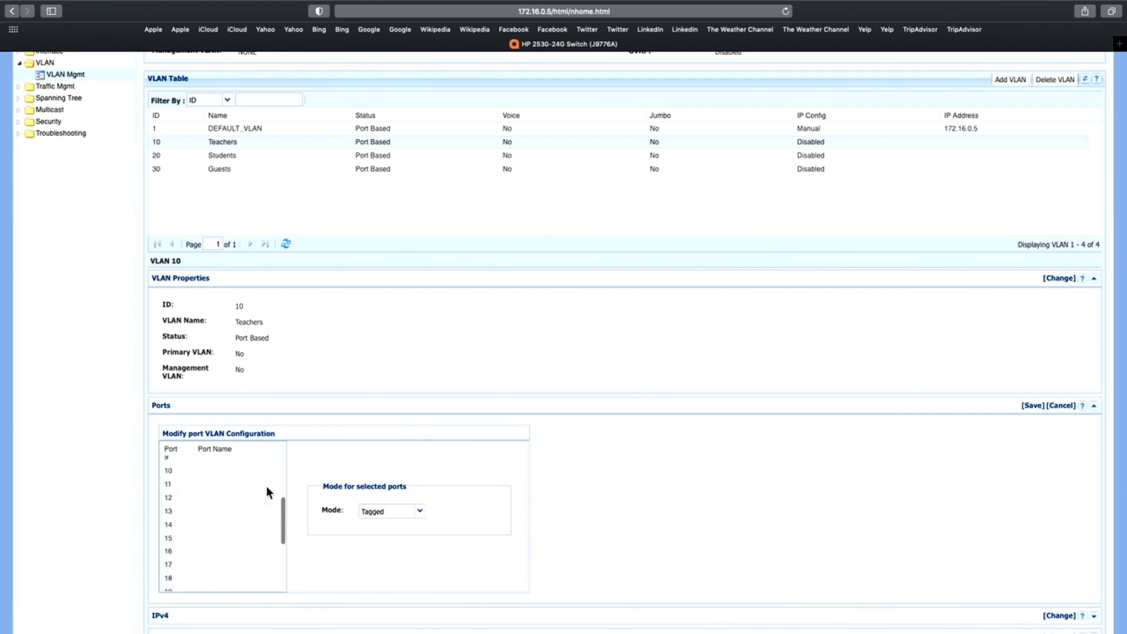
scroll(267, 491, up, 1)
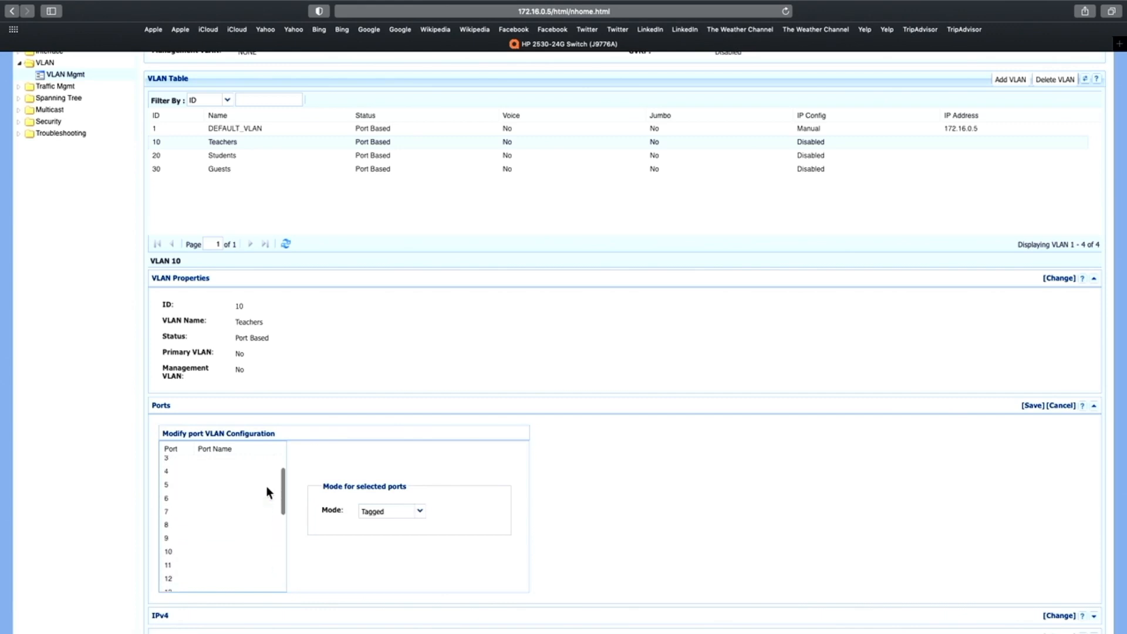
click(202, 488)
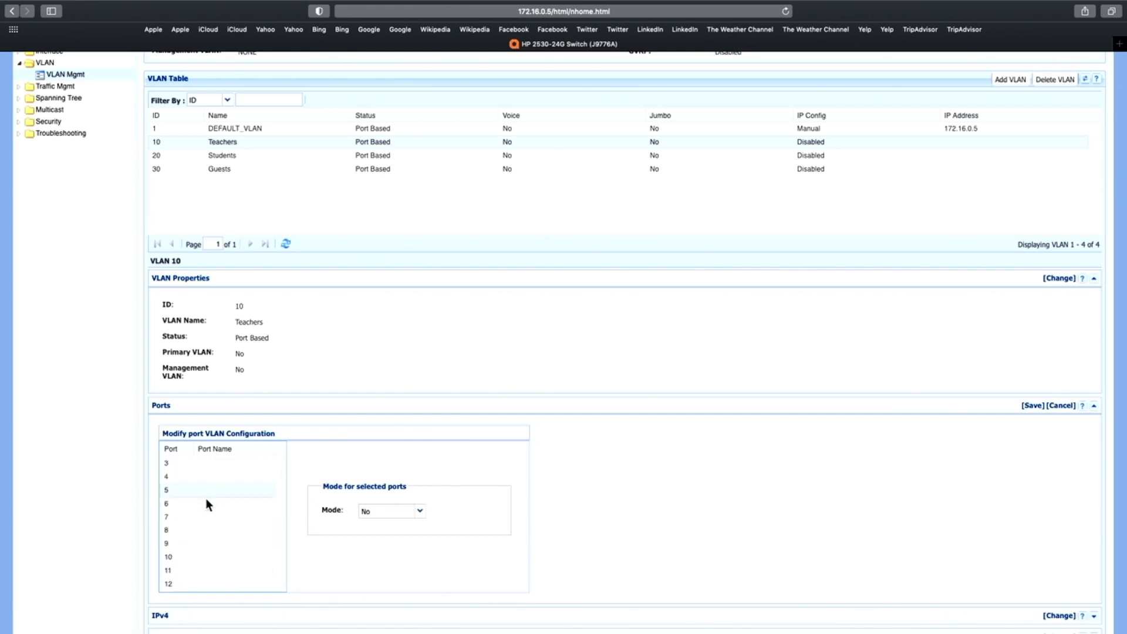
scroll(206, 499, down, 1)
click(206, 533)
shift+click(201, 532)
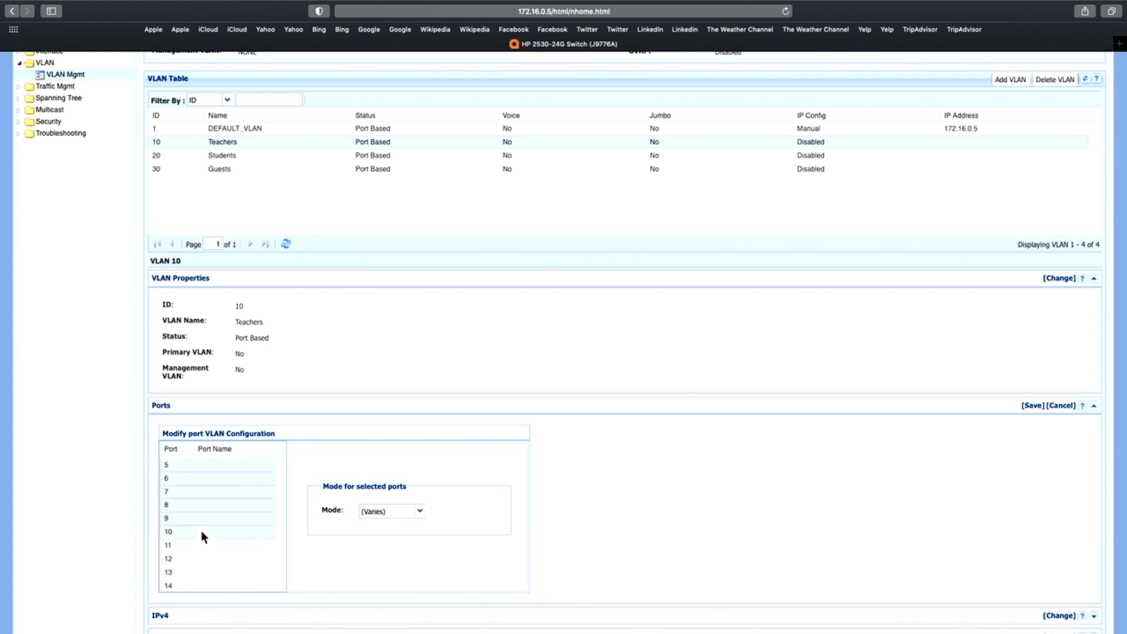
click(420, 514)
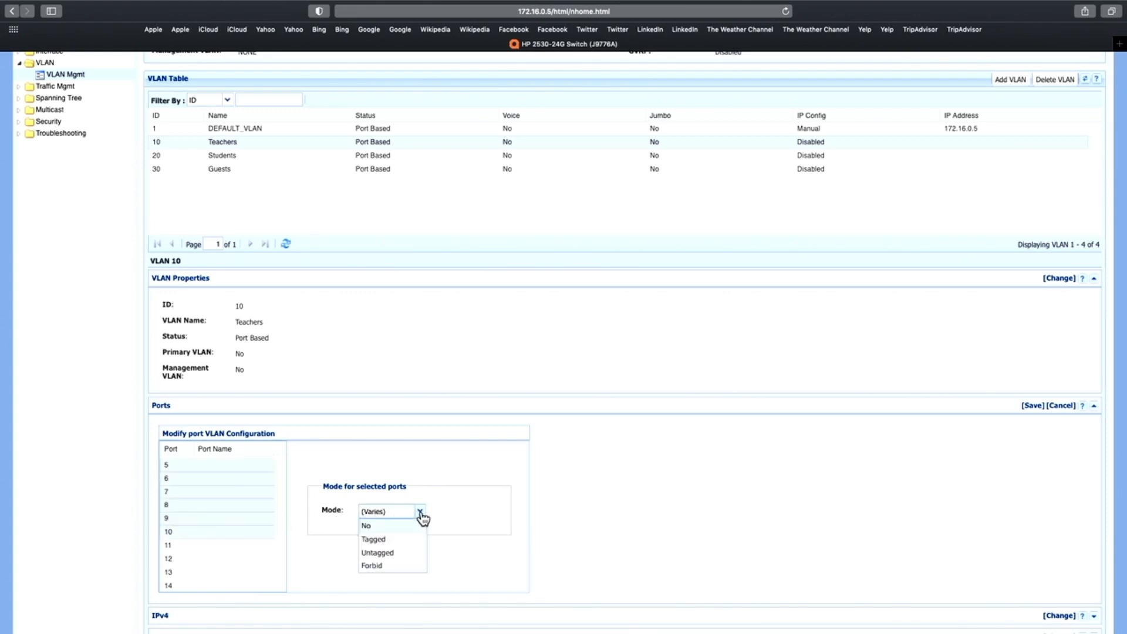
click(394, 554)
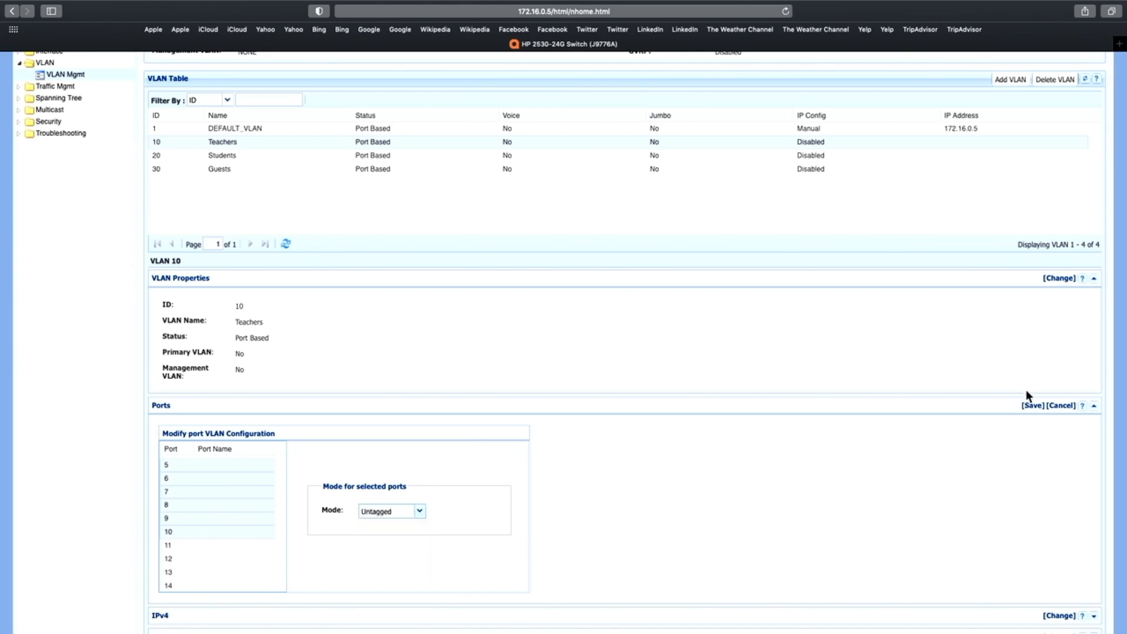
click(1032, 409)
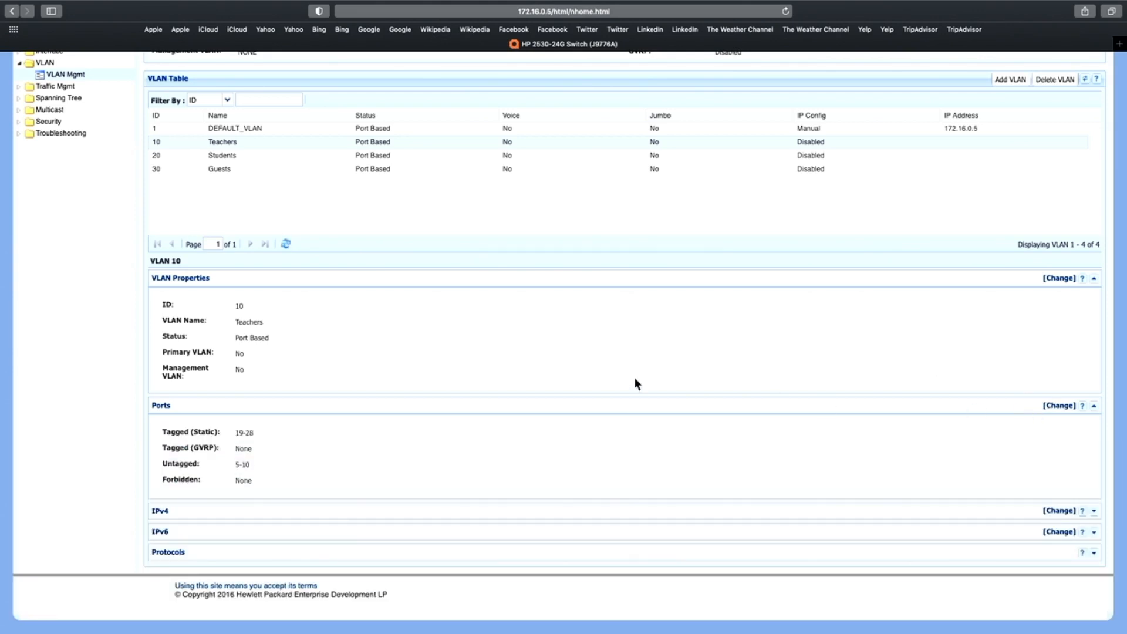
Set ports 11 to 15 to Untagged mode on the Students VLAN and save the port configuration
click(258, 156)
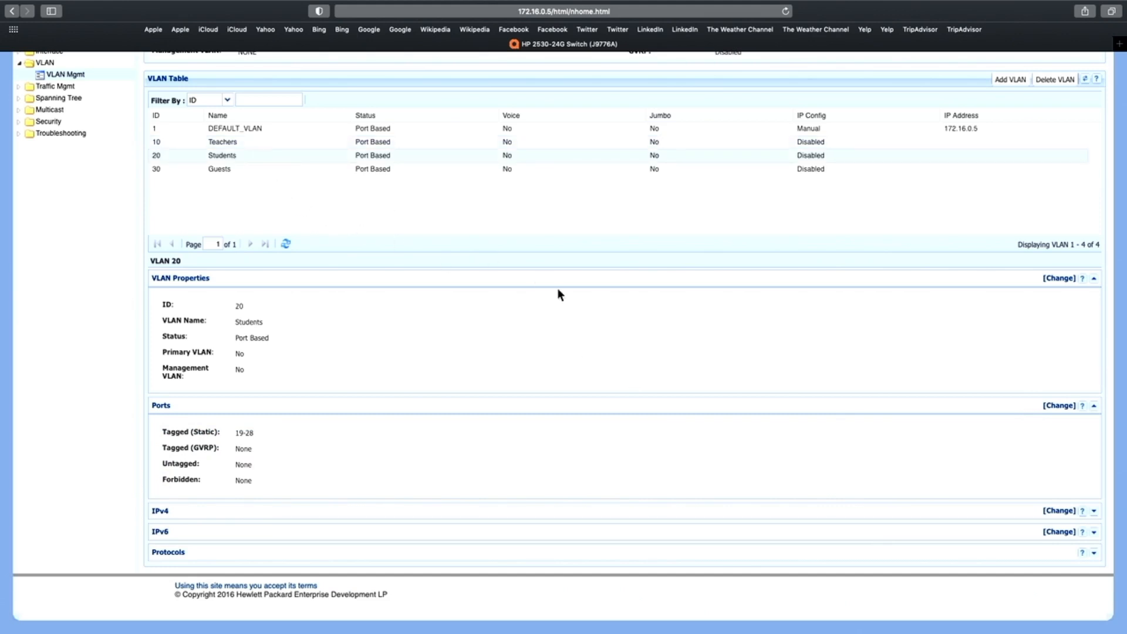
click(1059, 407)
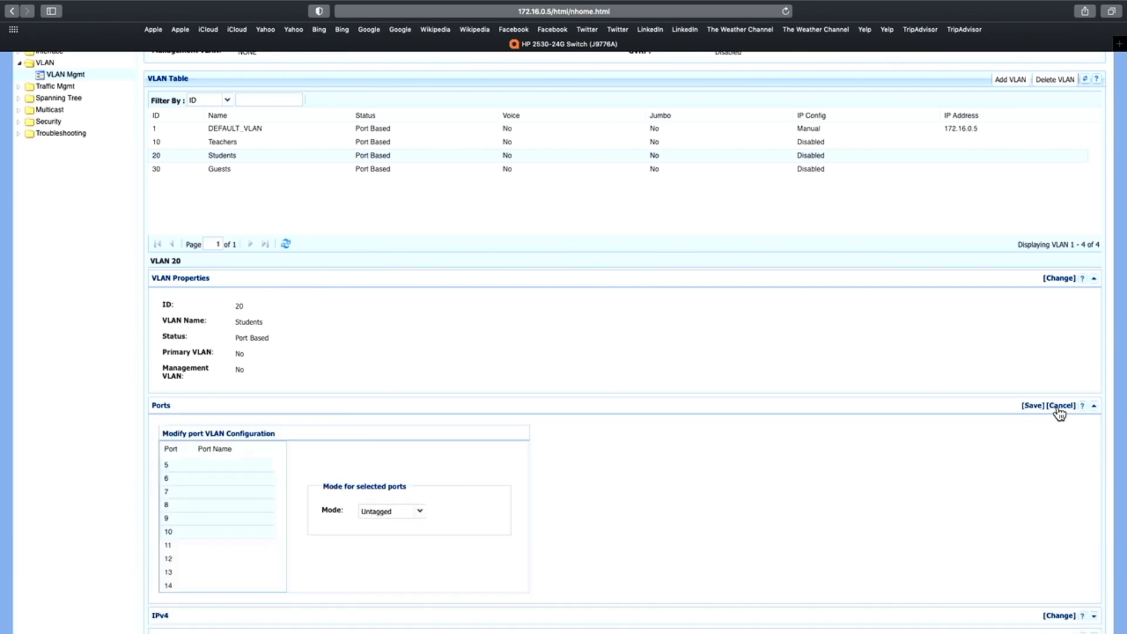
scroll(696, 476, down, 3)
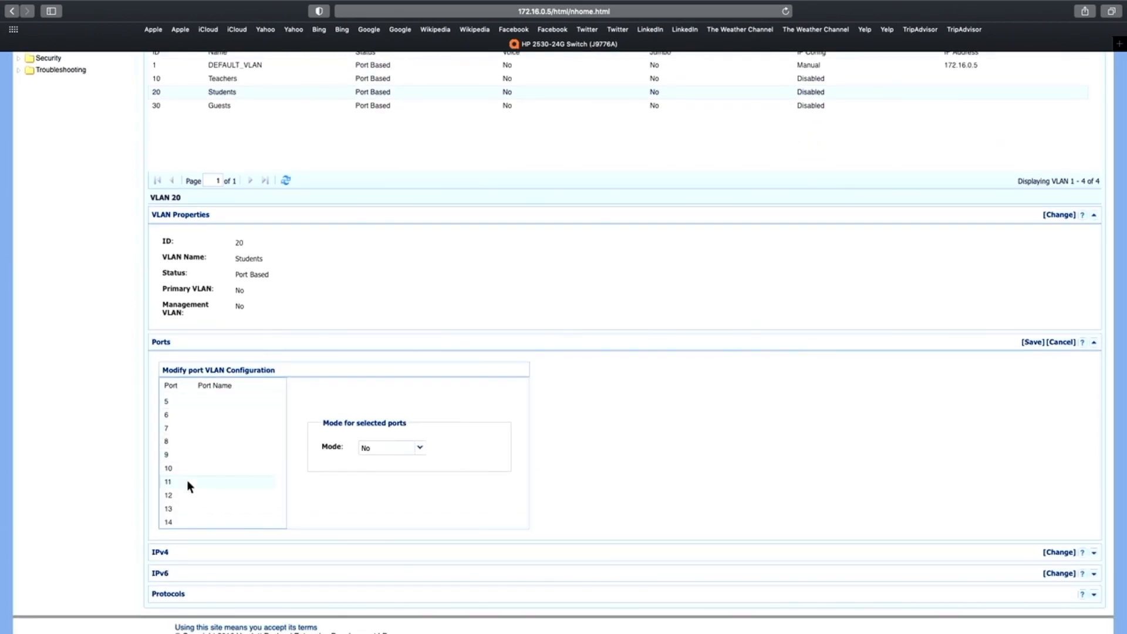
scroll(188, 484, down, 3)
shift+click(189, 470)
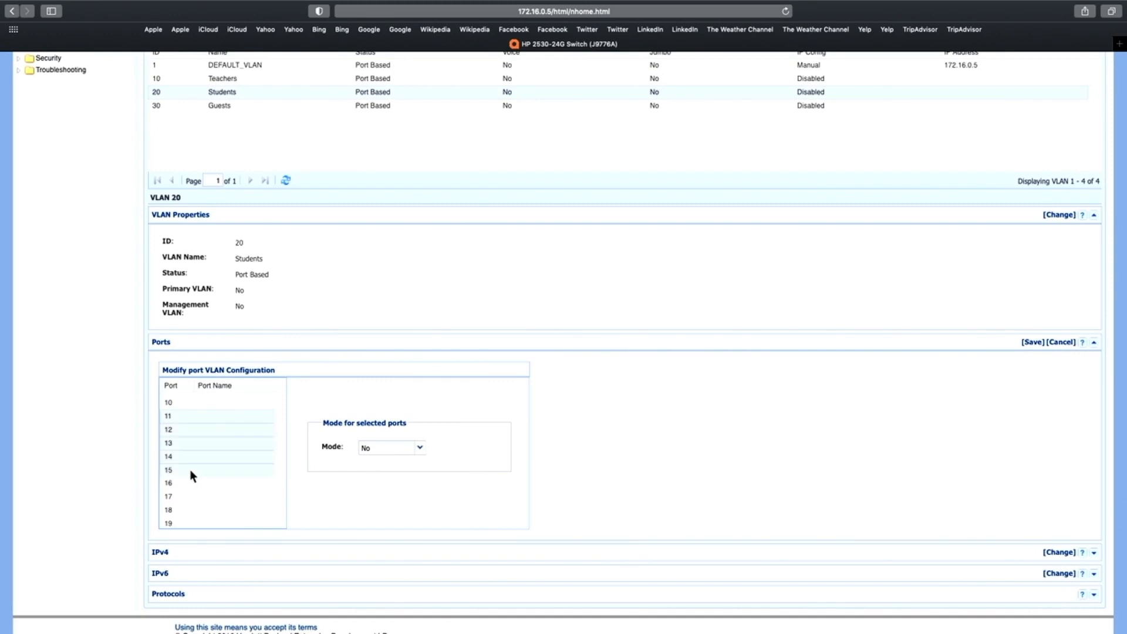
click(420, 448)
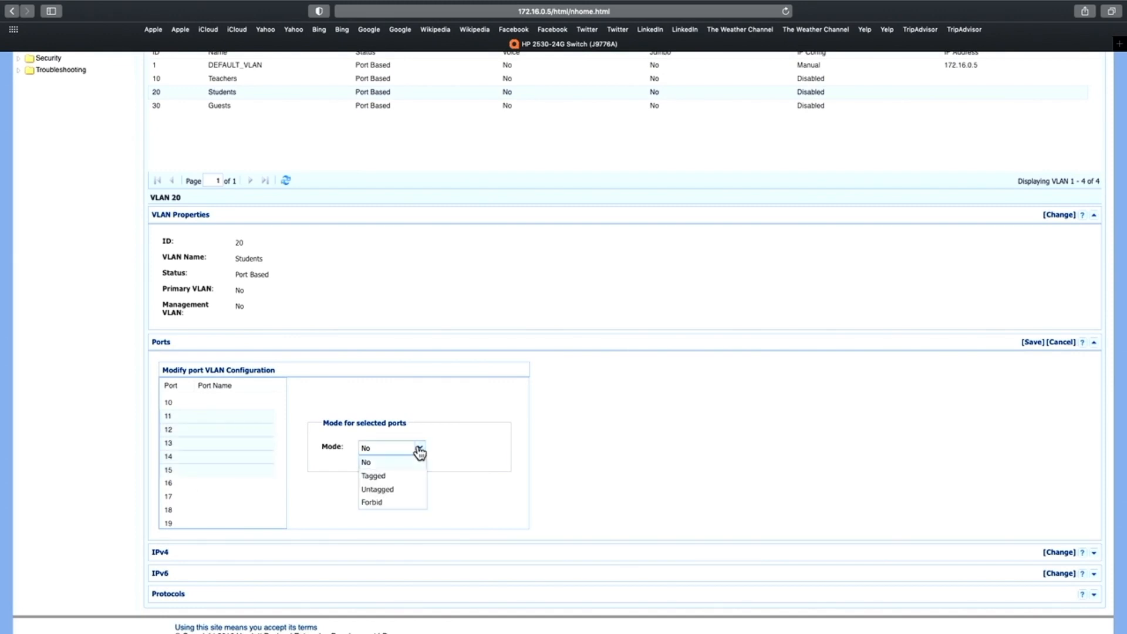
click(400, 490)
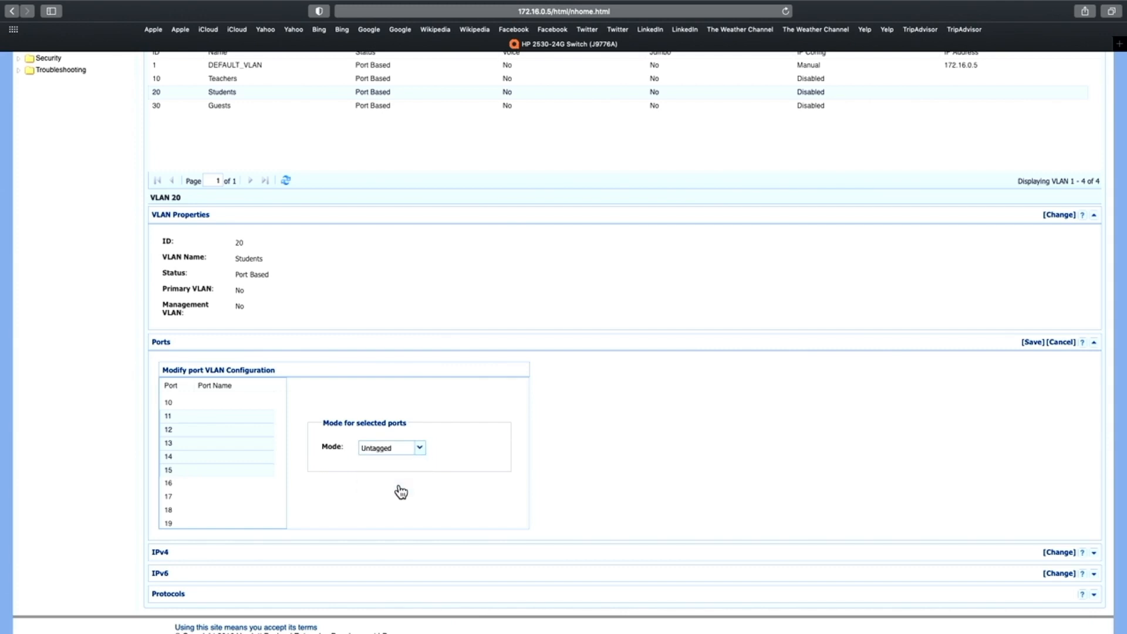
click(1033, 342)
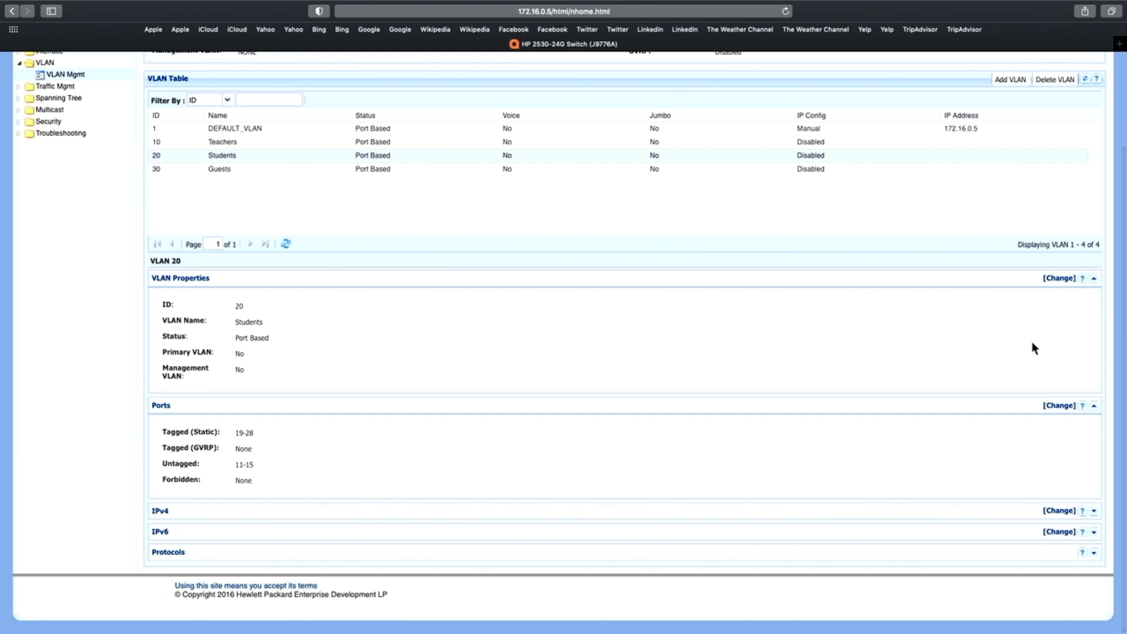
Set ports 16 to 18 to Untagged mode on the Guests VLAN and save the port configuration
click(322, 170)
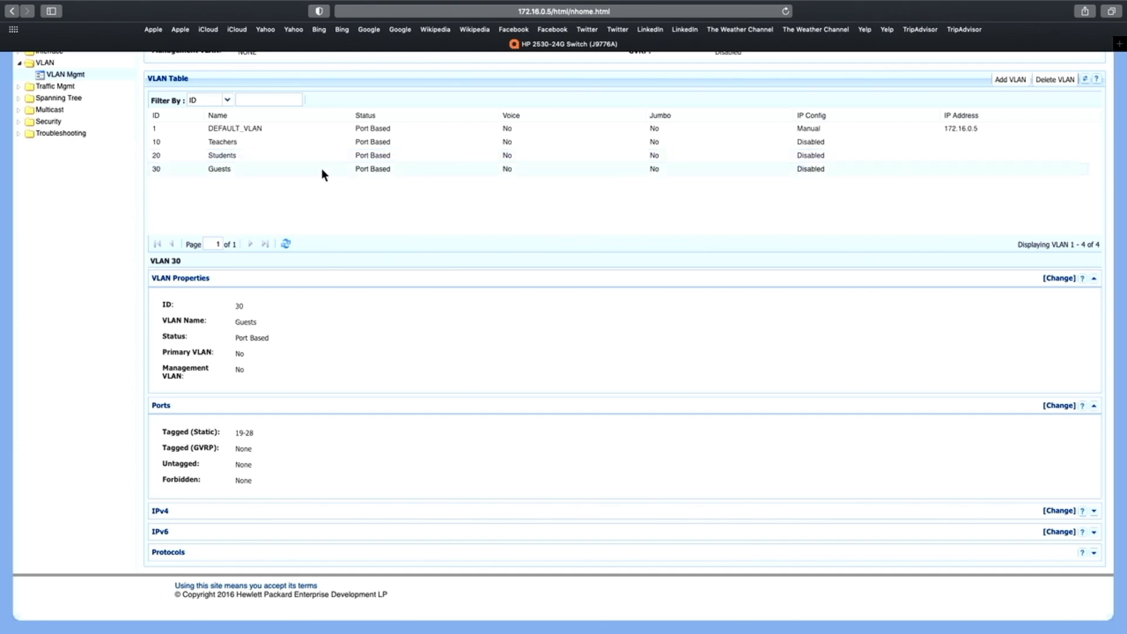
click(1057, 405)
scroll(653, 409, down, 3)
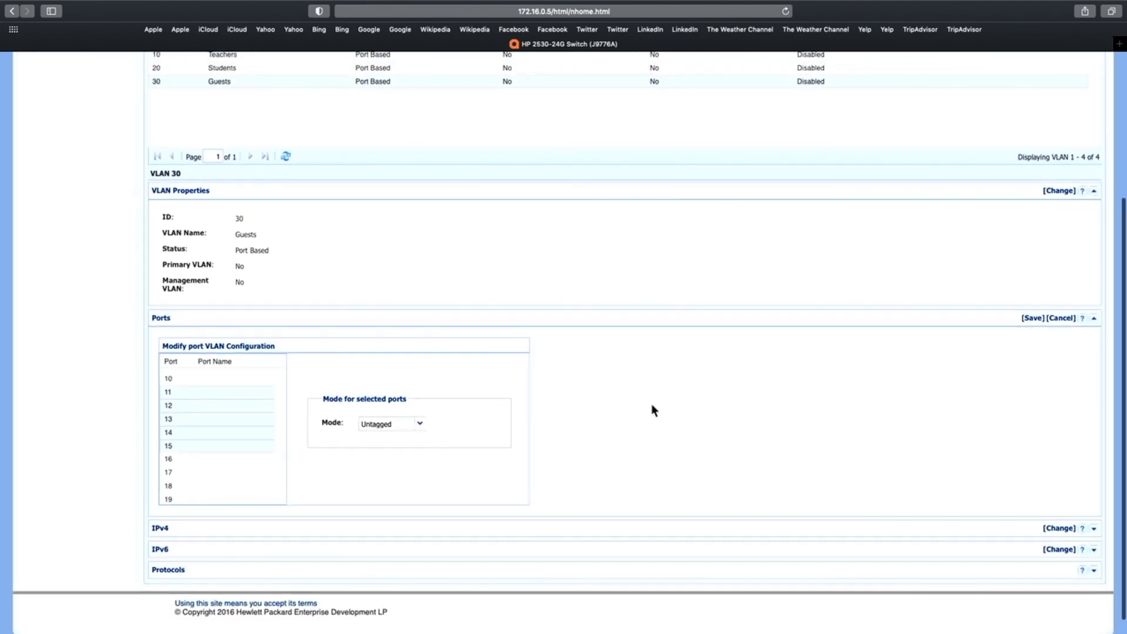
click(177, 460)
shift+click(184, 486)
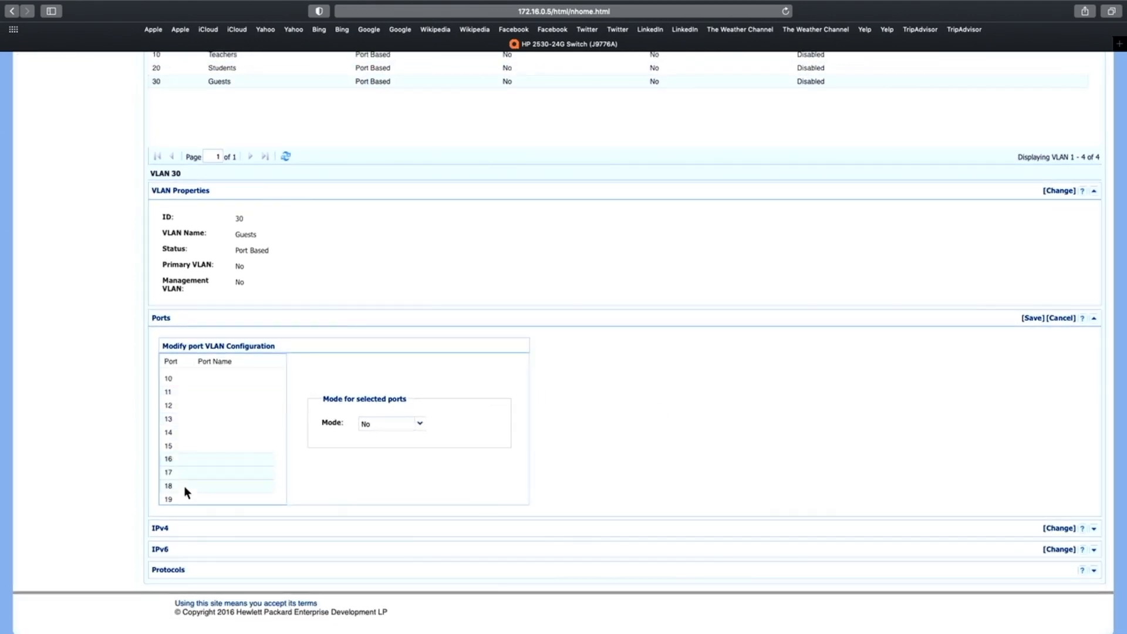
click(419, 423)
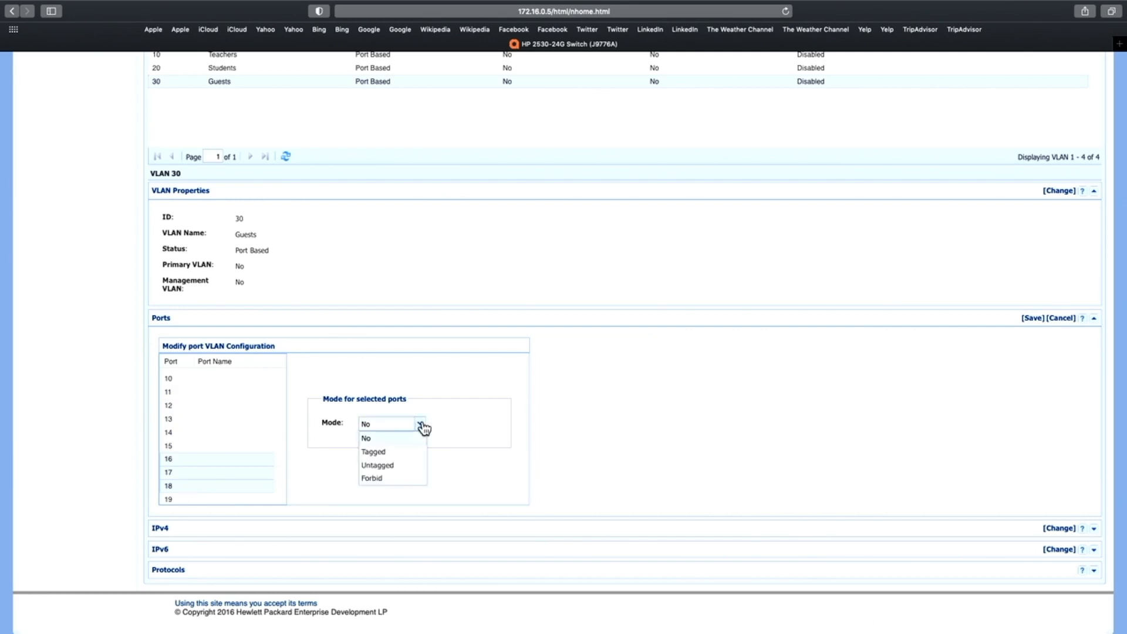
click(396, 466)
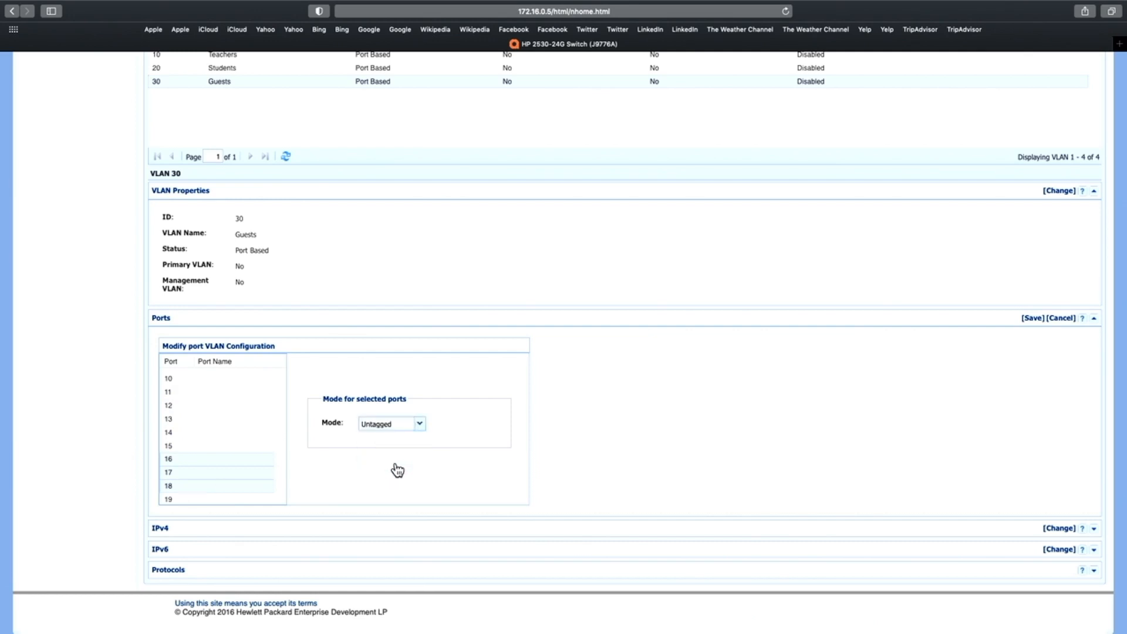
click(1032, 318)
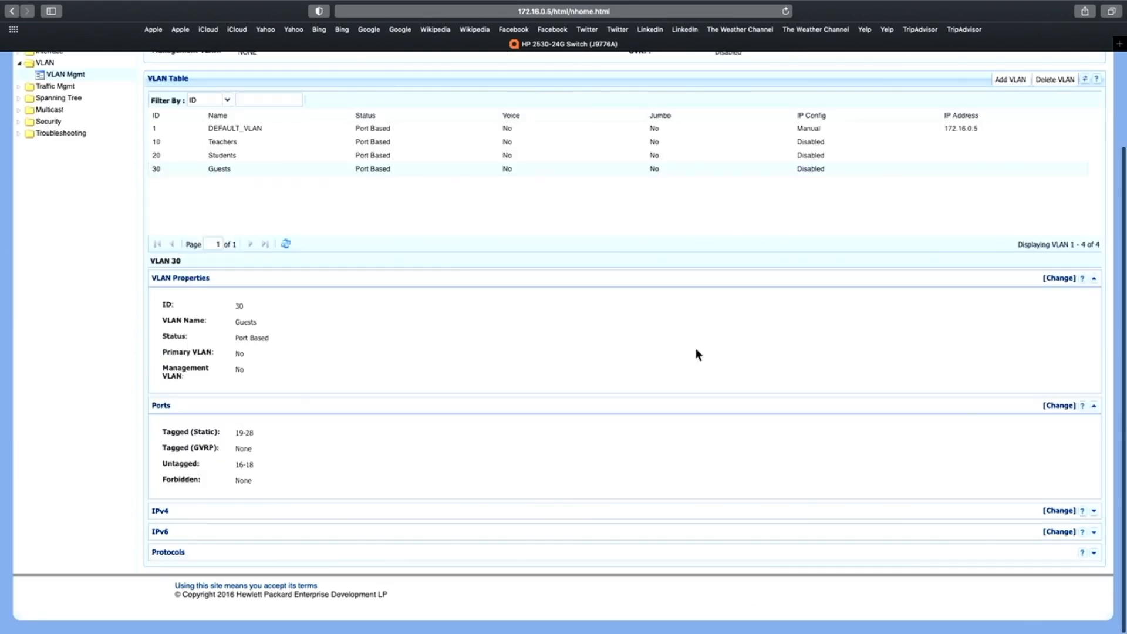
Check the tagged and untagged port assignments of the Teachers, Students and Guests VLANs in turn
scroll(696, 352, up, 1)
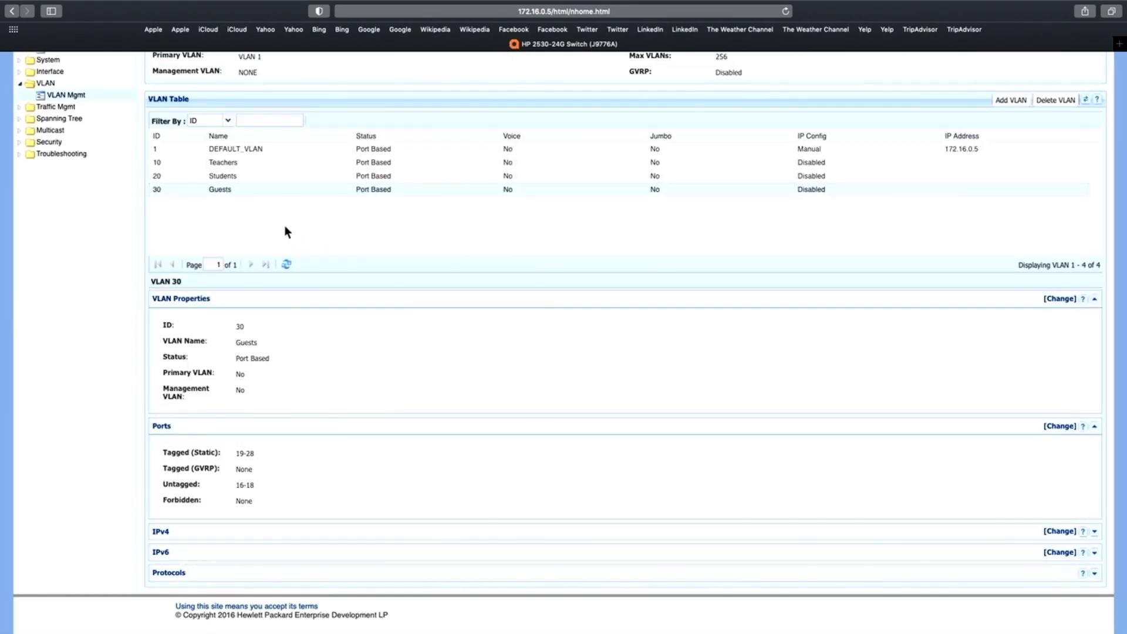
click(253, 167)
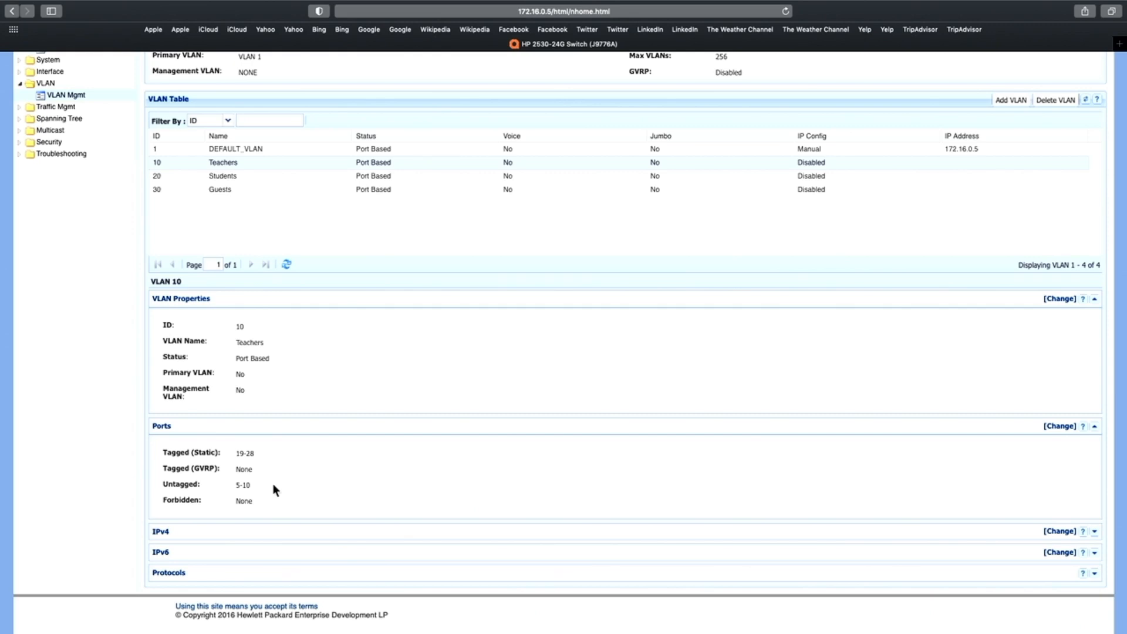
click(260, 175)
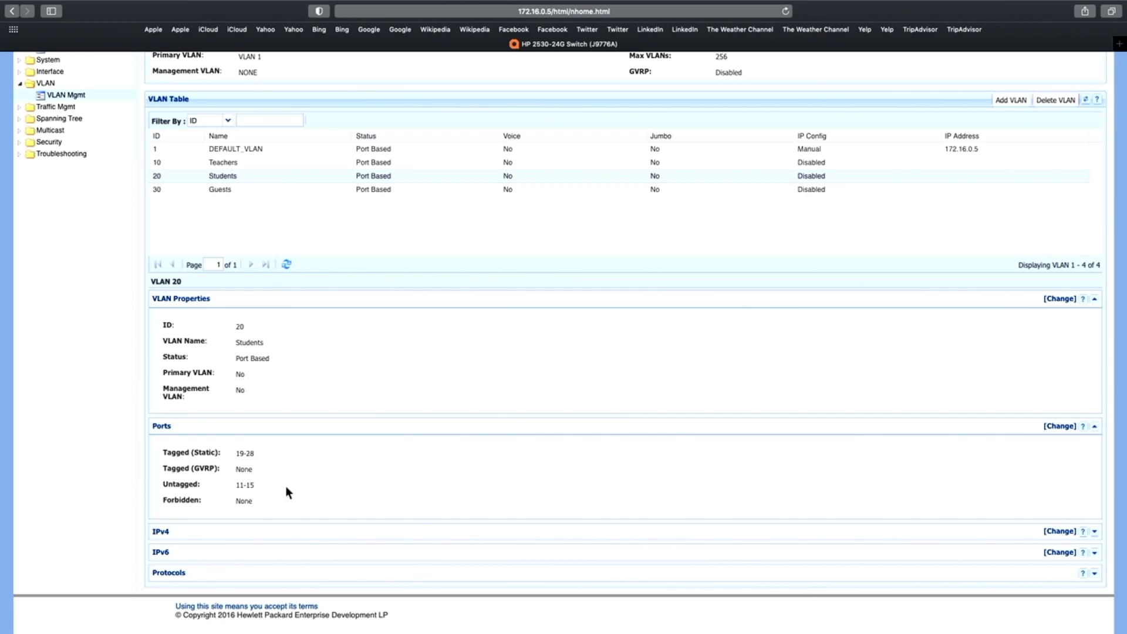
click(247, 190)
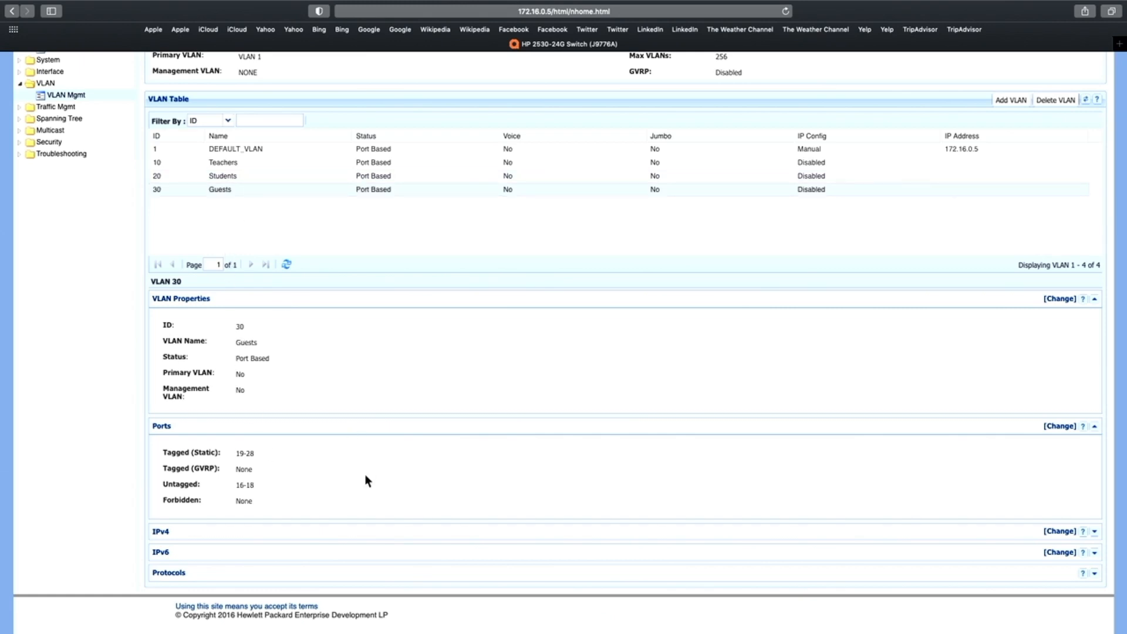